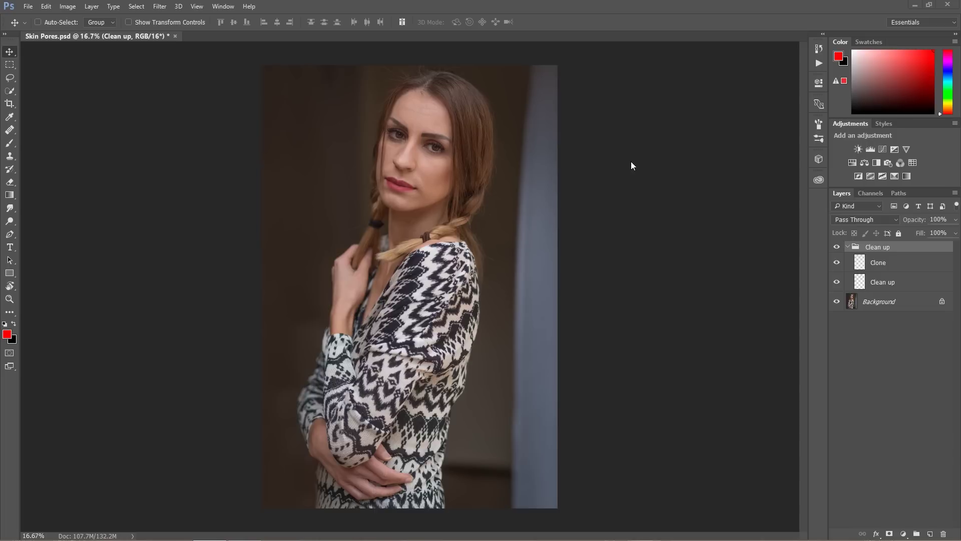
Compare the face with the Clean up group hidden and shown, and delete the group with its layers.
{"action": "key", "text": "ctrl+plus"}
{"action": "key", "text": "ctrl+plus"}
{"action": "key", "text": "ctrl+plus"}
{"action": "key", "text": "ctrl+plus"}
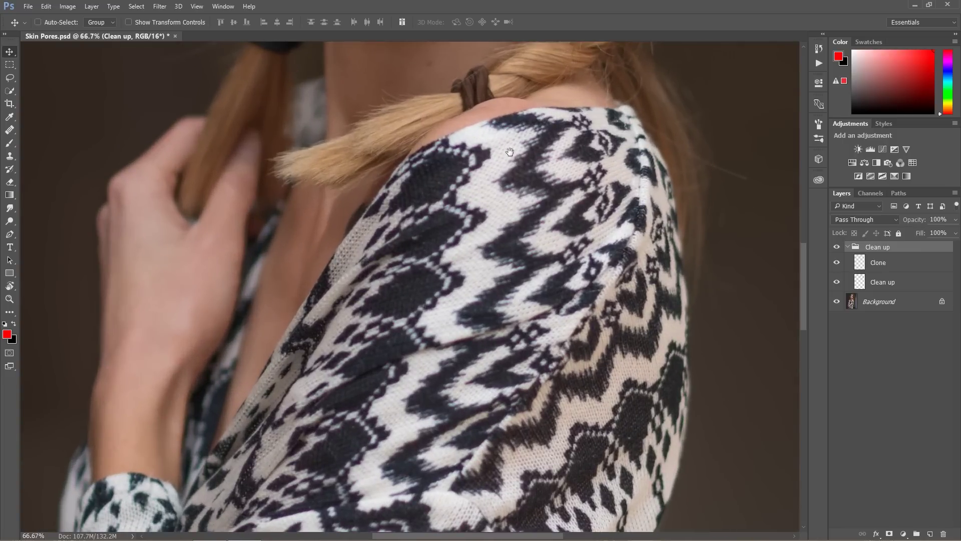
{"action": "mouse_move", "coordinate": [512, 176]}
{"action": "left_mouse_down"}
{"action": "mouse_move", "coordinate": [508, 414]}
{"action": "mouse_move", "coordinate": [500, 230]}
{"action": "mouse_move", "coordinate": [475, 410]}
{"action": "mouse_move", "coordinate": [491, 212]}
{"action": "mouse_move", "coordinate": [510, 256]}
{"action": "left_mouse_up"}
{"action": "key", "text": "ctrl+plus"}
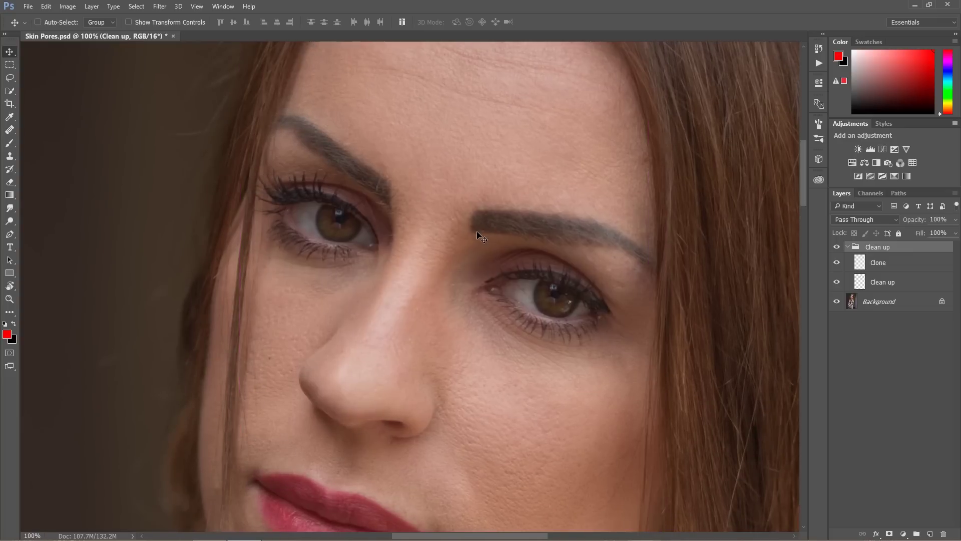
{"action": "left_click", "coordinate": [837, 247]}
{"action": "left_click", "coordinate": [837, 248]}
{"action": "key", "text": "Delete"}
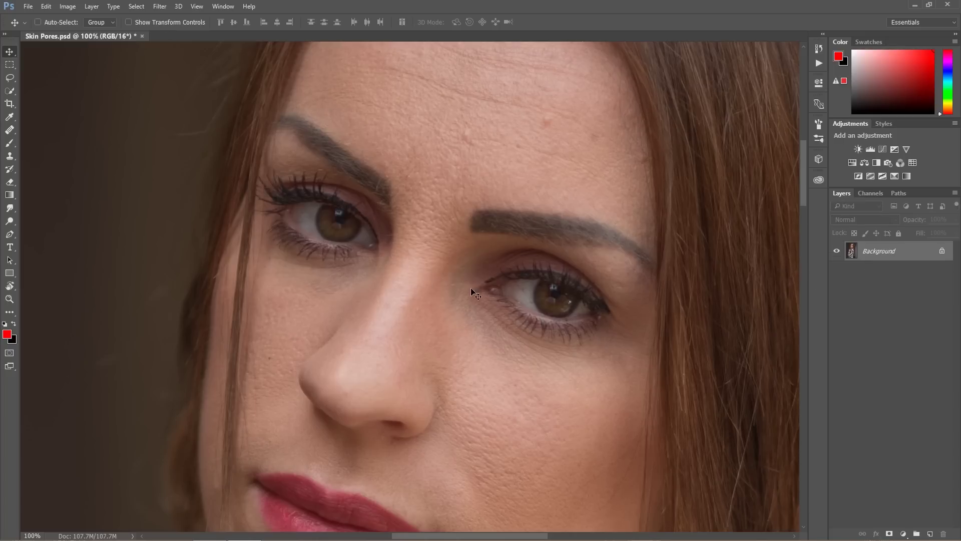
Add a new empty layer above the Background and name it Clean.
{"action": "key", "text": "space"}
{"action": "left_click_drag", "start_coordinate": [493, 264], "coordinate": [479, 348]}
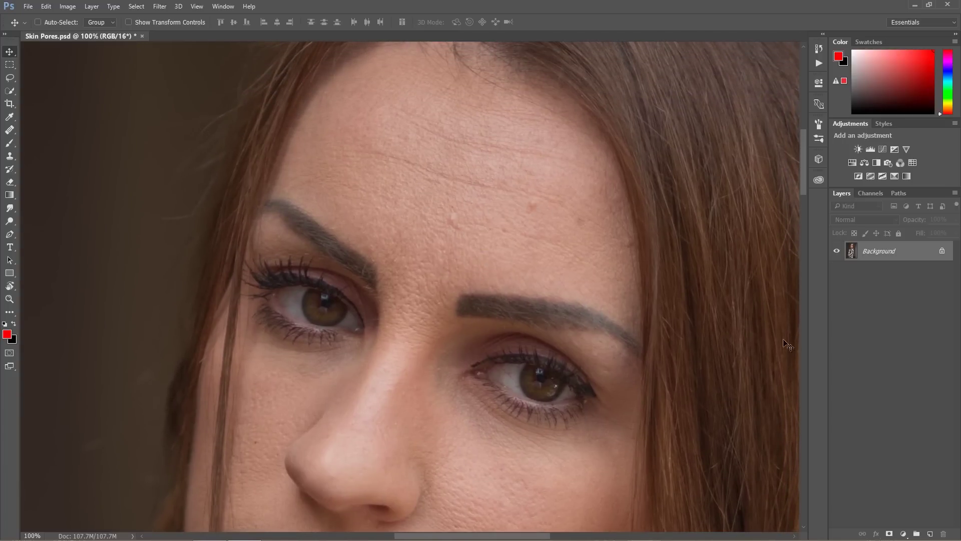
{"action": "left_click", "coordinate": [930, 534]}
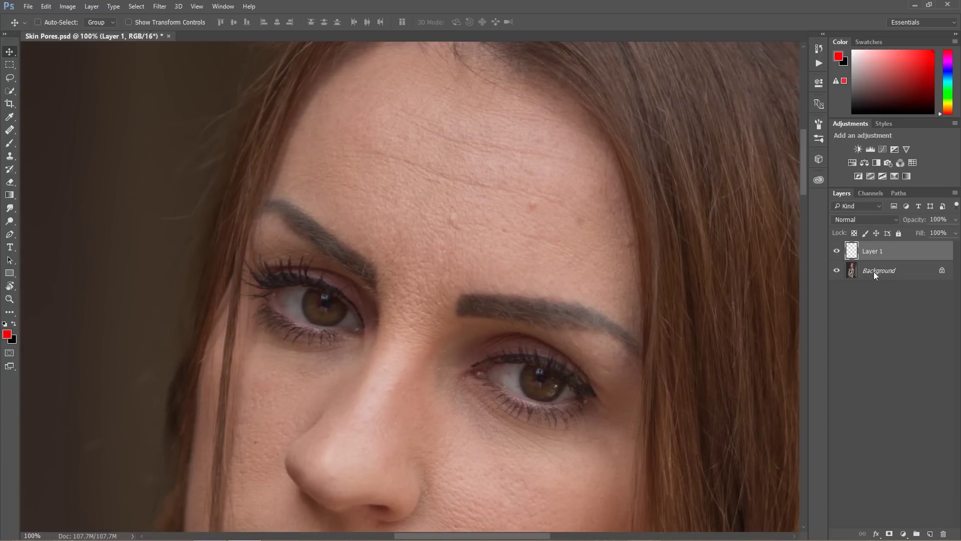
{"action": "double_click", "coordinate": [873, 251]}
{"action": "type", "text": "Clean"}
{"action": "key", "text": "Return"}
Activate the Healing Brush and set its blending mode to Normal.
{"action": "left_click", "coordinate": [11, 131]}
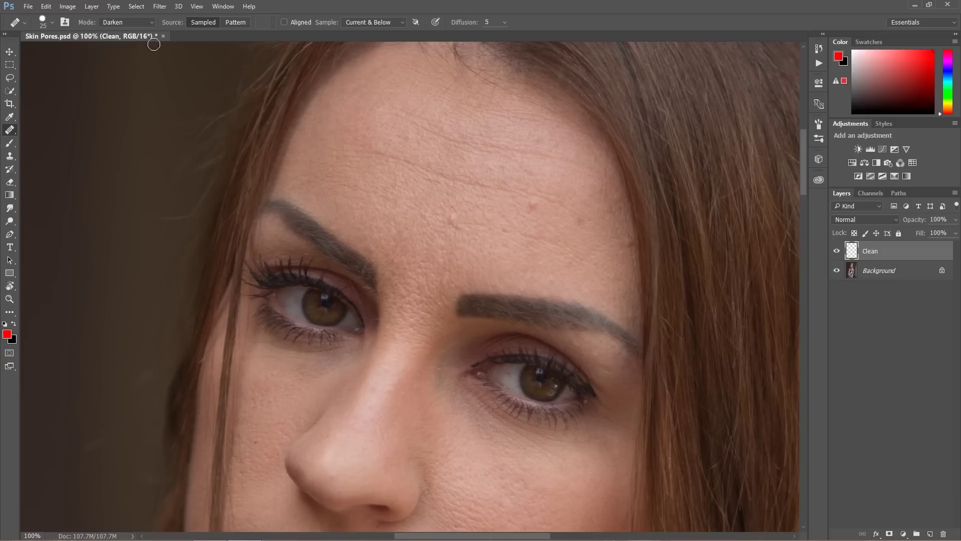
{"action": "left_click", "coordinate": [128, 22]}
{"action": "left_click", "coordinate": [120, 33]}
{"action": "right_click", "coordinate": [11, 130]}
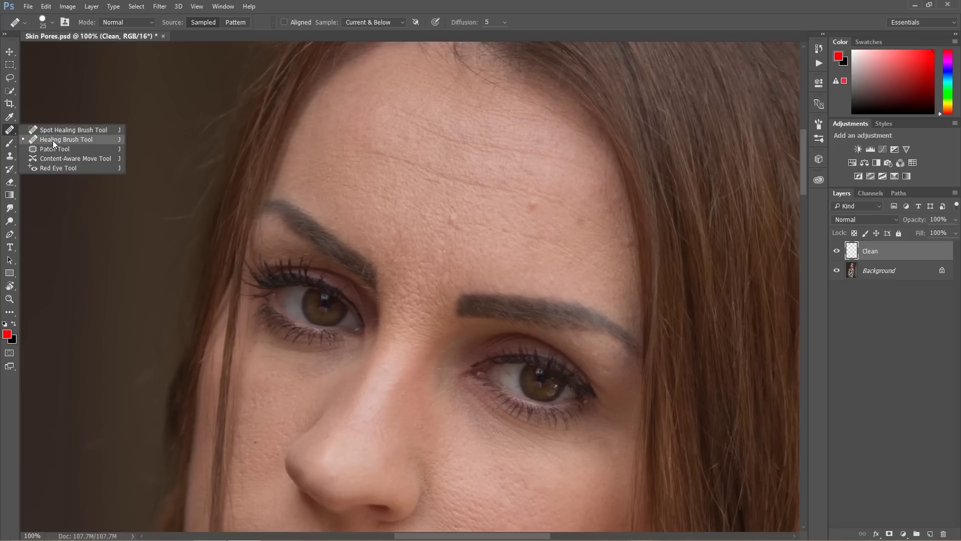
{"action": "left_click", "coordinate": [323, 5]}
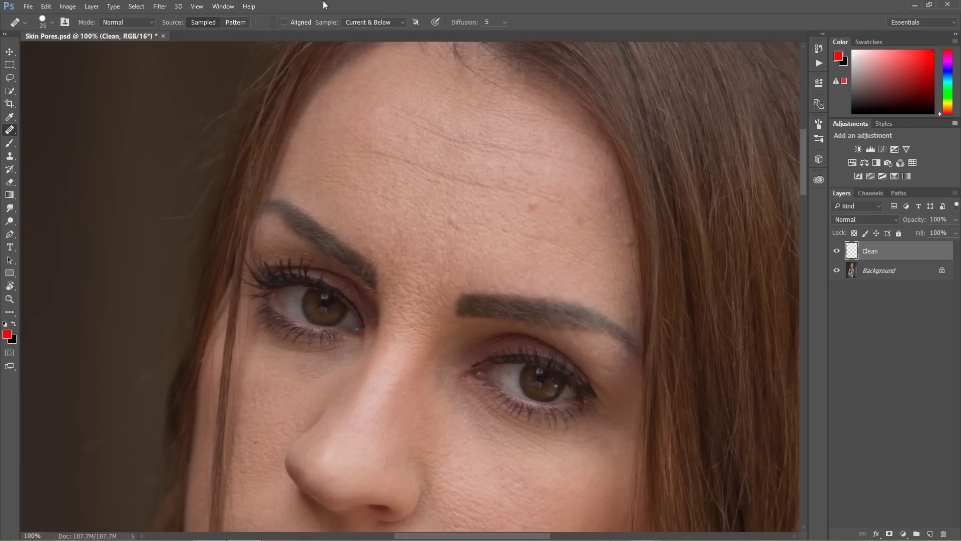
Heal the red spot on the forehead above the right-hand eyebrow using nearby clean skin as the source.
{"action": "key", "text": "alt"}
{"action": "left_click", "coordinate": [445, 231], "text": "alt"}
{"action": "left_click", "coordinate": [530, 204]}
{"action": "left_click", "coordinate": [532, 204]}
{"action": "left_click", "coordinate": [533, 208]}
{"action": "key", "text": "alt"}
{"action": "left_click", "coordinate": [593, 229], "text": "alt"}
Heal the small blemishes on the chin below the lips, sampling clean skin next to each one.
{"action": "key", "text": "space"}
{"action": "left_click_drag", "start_coordinate": [436, 331], "coordinate": [431, 144]}
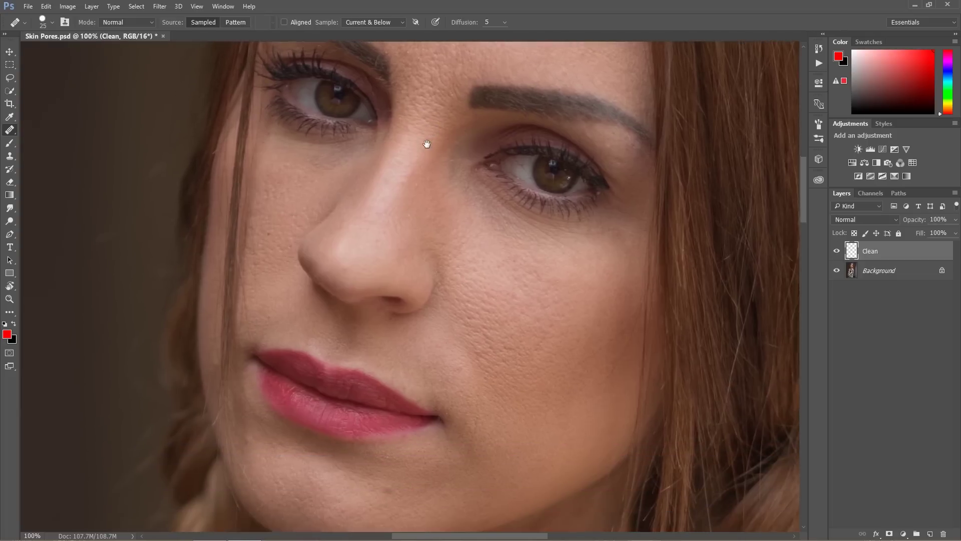
{"action": "key", "text": "alt"}
{"action": "left_click", "coordinate": [493, 356], "text": "alt"}
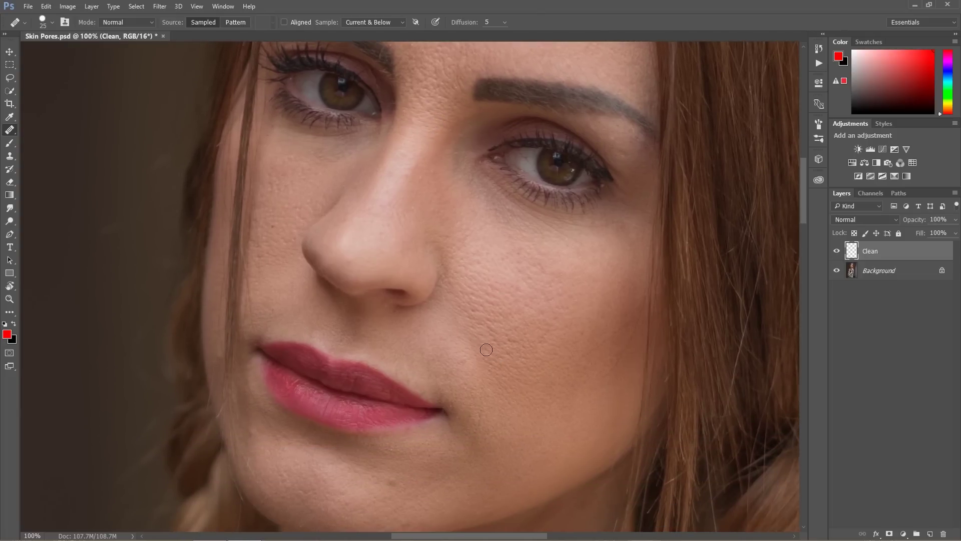
{"action": "left_click_drag", "start_coordinate": [498, 407], "coordinate": [493, 270]}
{"action": "key", "text": "alt"}
{"action": "left_click", "coordinate": [401, 366], "text": "alt"}
{"action": "left_click", "coordinate": [392, 358]}
{"action": "left_click", "coordinate": [397, 399], "text": "alt"}
{"action": "left_click_drag", "start_coordinate": [416, 402], "coordinate": [416, 399]}
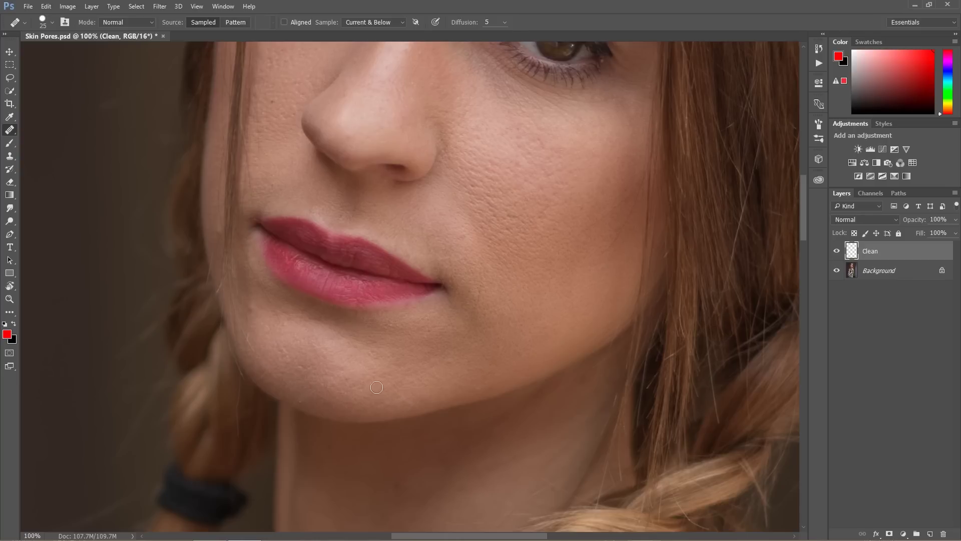
{"action": "left_click", "coordinate": [354, 380], "text": "alt"}
{"action": "left_click", "coordinate": [347, 379]}
Rename the healing layer to Clean up.
{"action": "key", "text": "space"}
{"action": "left_click_drag", "start_coordinate": [491, 145], "coordinate": [482, 320]}
{"action": "left_click_drag", "start_coordinate": [474, 118], "coordinate": [462, 226]}
{"action": "left_click_drag", "start_coordinate": [722, 226], "coordinate": [722, 265]}
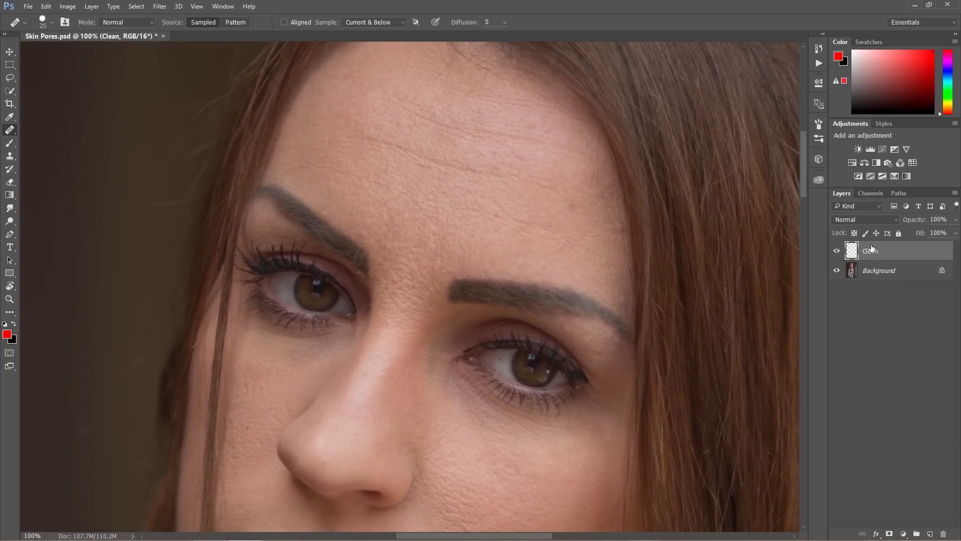
{"action": "double_click", "coordinate": [878, 253]}
{"action": "type", "text": "up"}
{"action": "key", "text": "Return"}
Add a new layer above Clean up and name it Cloning.
{"action": "left_click", "coordinate": [929, 533]}
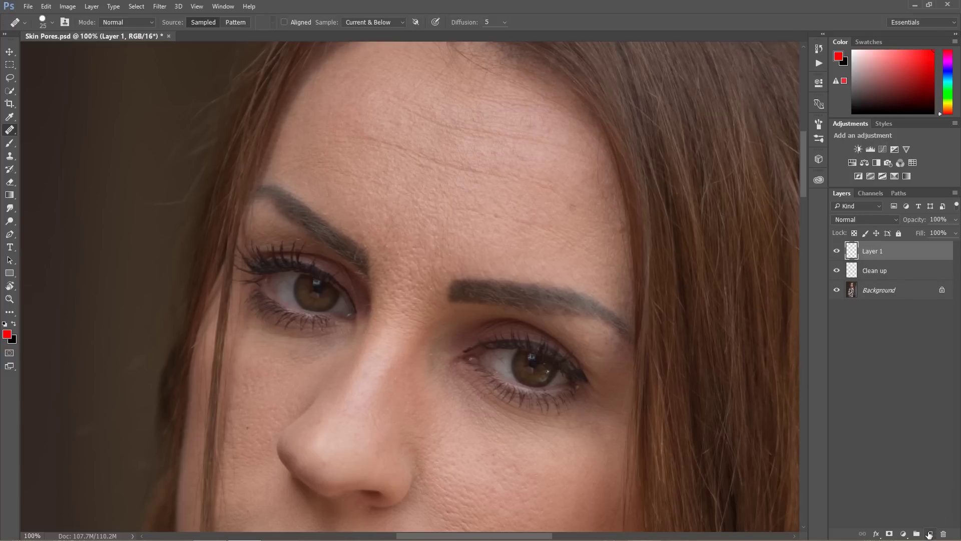
{"action": "double_click", "coordinate": [872, 251]}
{"action": "type", "text": "Cloning"}
{"action": "key", "text": "Return"}
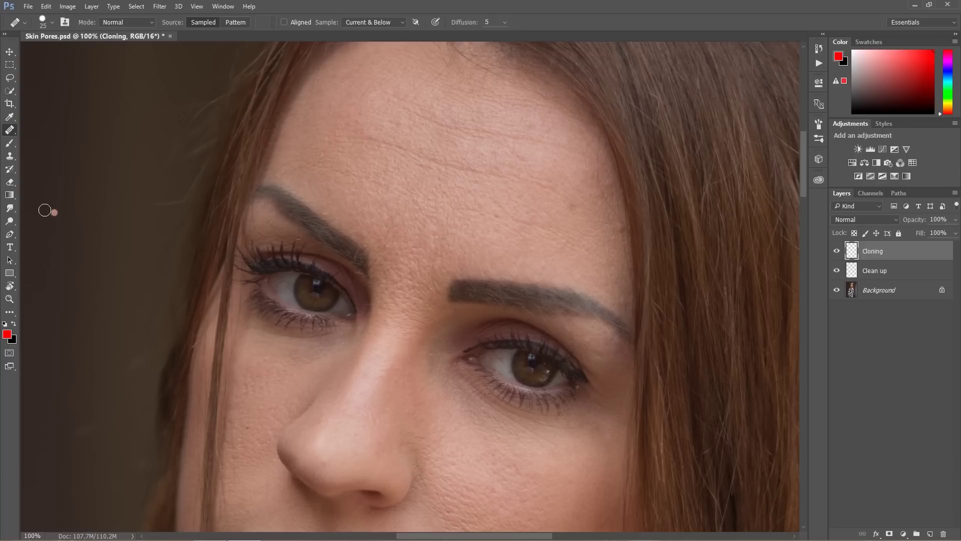
Set up the Clone Stamp with 5% flow and a soft brush at 0% hardness.
{"action": "left_click", "coordinate": [10, 159]}
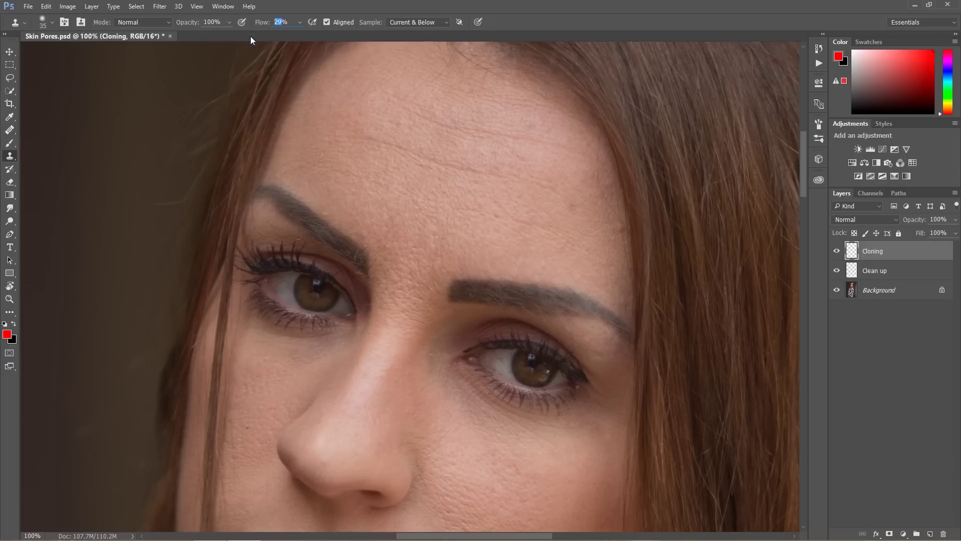
{"action": "key", "text": "Return"}
{"action": "left_click", "coordinate": [52, 23]}
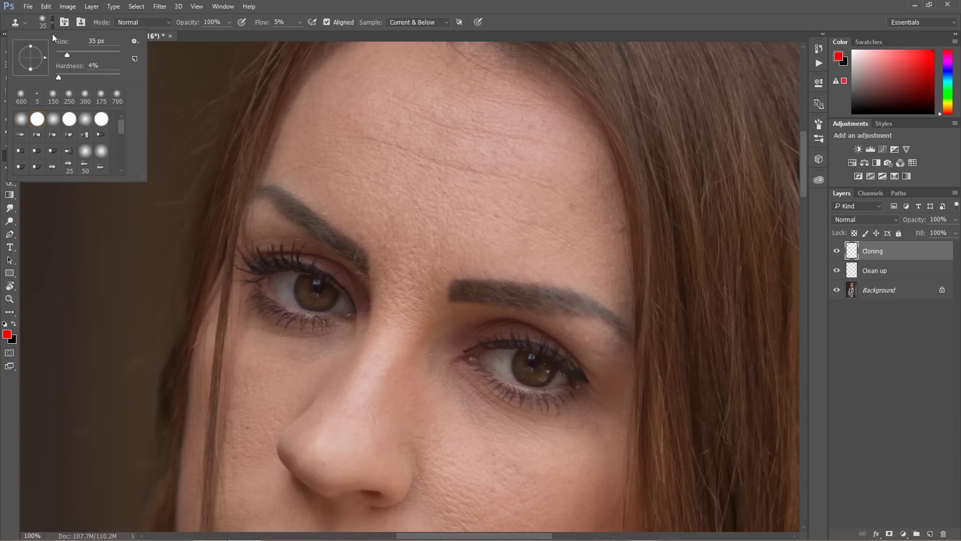
{"action": "left_click_drag", "start_coordinate": [61, 77], "coordinate": [52, 89]}
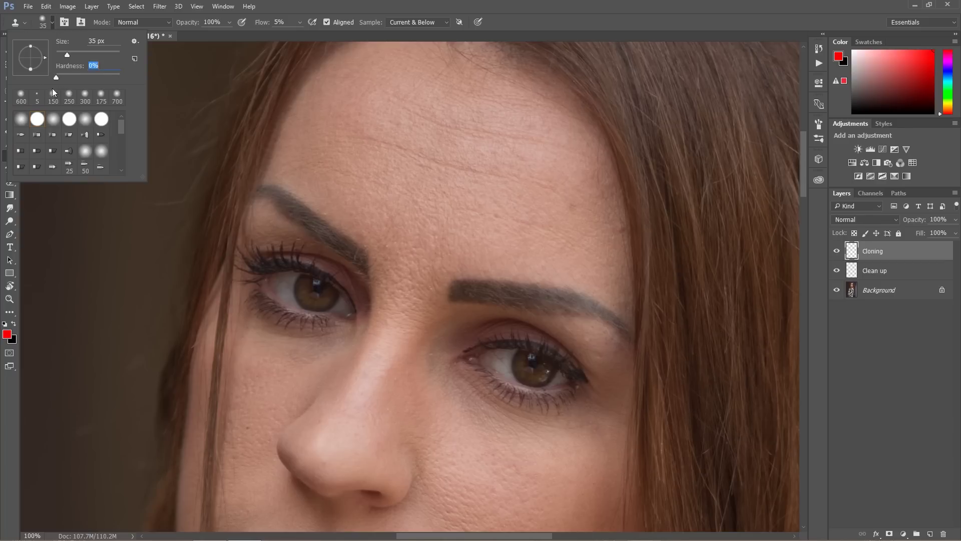
{"action": "left_click", "coordinate": [318, 5]}
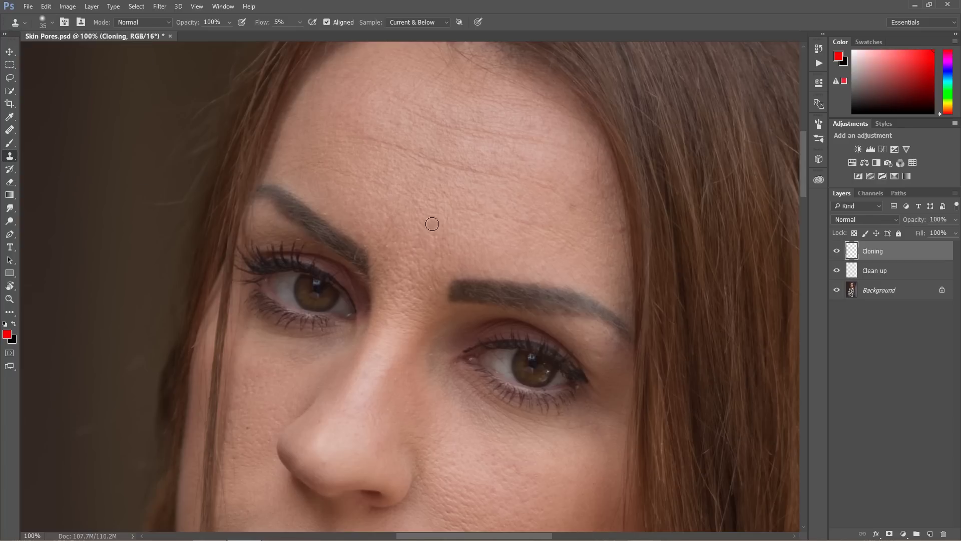
Enlarge the Clone Stamp brush to 70 px and clone skin from just above over the rough pores between the eyebrows.
{"action": "key", "text": "ctrl+plus"}
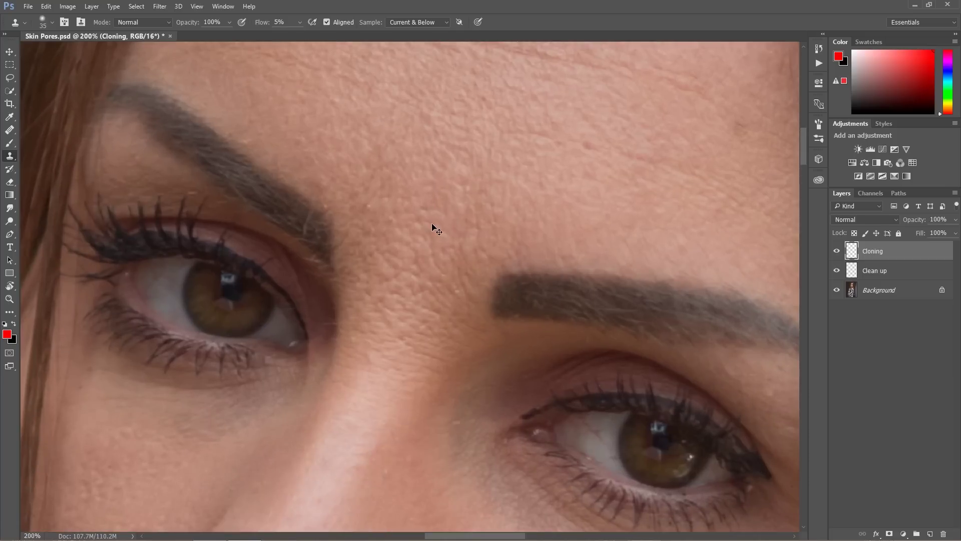
{"action": "key", "text": "ctrl+minus"}
{"action": "scroll", "coordinate": [432, 223], "scroll_direction": "up", "scroll_amount": 2}
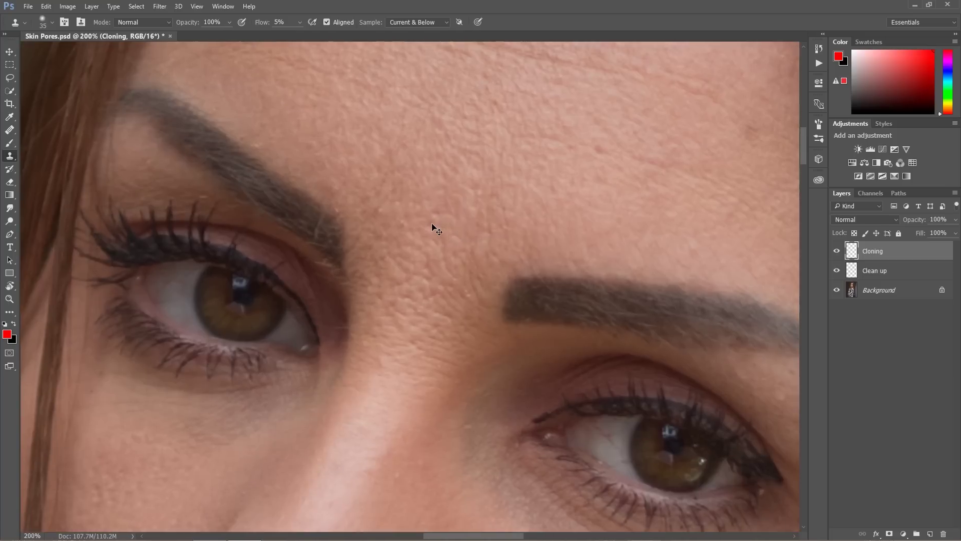
{"action": "scroll", "coordinate": [432, 226], "scroll_direction": "down", "scroll_amount": 2}
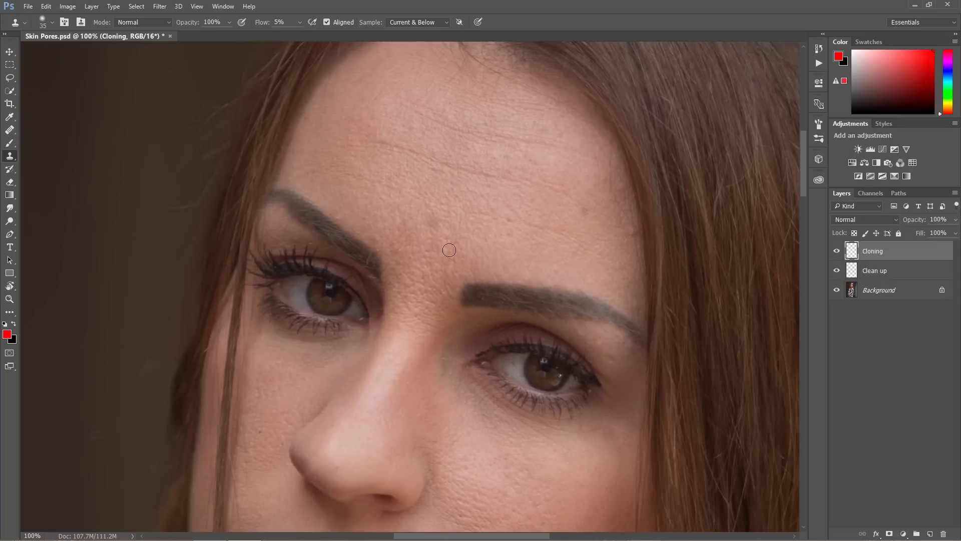
{"action": "key", "text": "bracketright"}
{"action": "key", "text": "bracketright"}
{"action": "key", "text": "bracketright"}
{"action": "key", "text": "bracketright"}
{"action": "scroll", "coordinate": [415, 269], "scroll_direction": "up", "scroll_amount": 2}
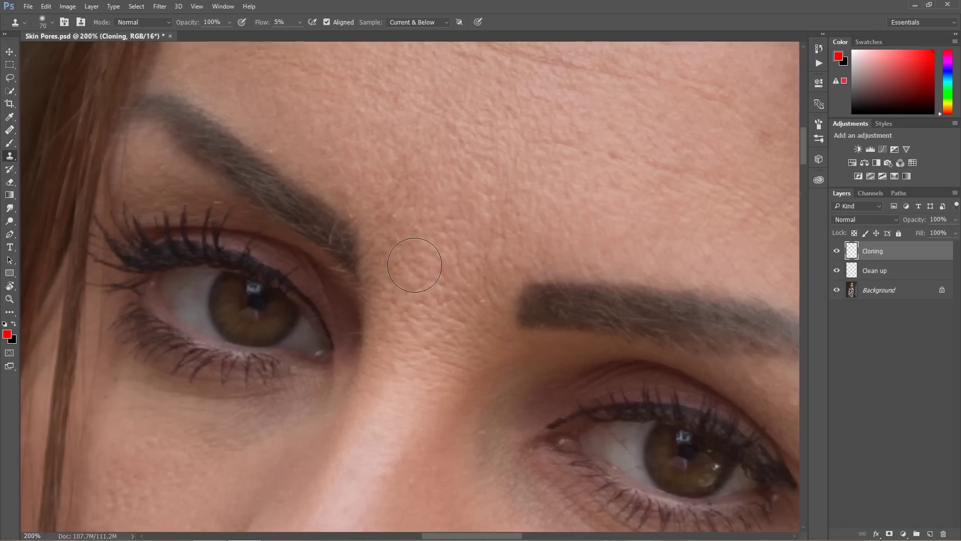
{"action": "left_click", "coordinate": [466, 203], "text": "alt"}
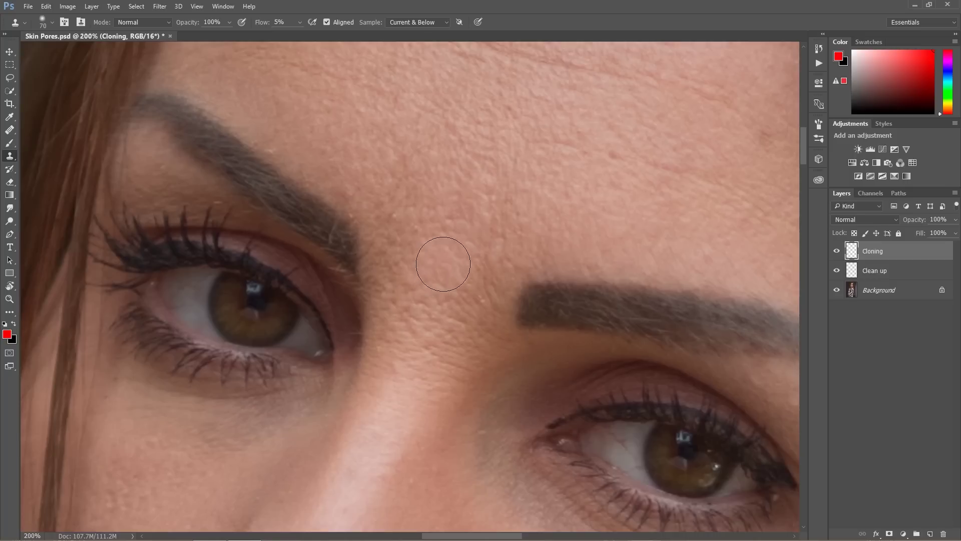
{"action": "mouse_move", "coordinate": [441, 275]}
{"action": "left_mouse_down"}
{"action": "mouse_move", "coordinate": [431, 318]}
{"action": "mouse_move", "coordinate": [443, 255]}
{"action": "mouse_move", "coordinate": [428, 316]}
{"action": "mouse_move", "coordinate": [434, 222]}
{"action": "mouse_move", "coordinate": [429, 284]}
{"action": "mouse_move", "coordinate": [412, 191]}
{"action": "mouse_move", "coordinate": [422, 288]}
{"action": "mouse_move", "coordinate": [401, 162]}
{"action": "mouse_move", "coordinate": [415, 284]}
{"action": "mouse_move", "coordinate": [408, 307]}
{"action": "mouse_move", "coordinate": [434, 308]}
{"action": "left_mouse_up"}
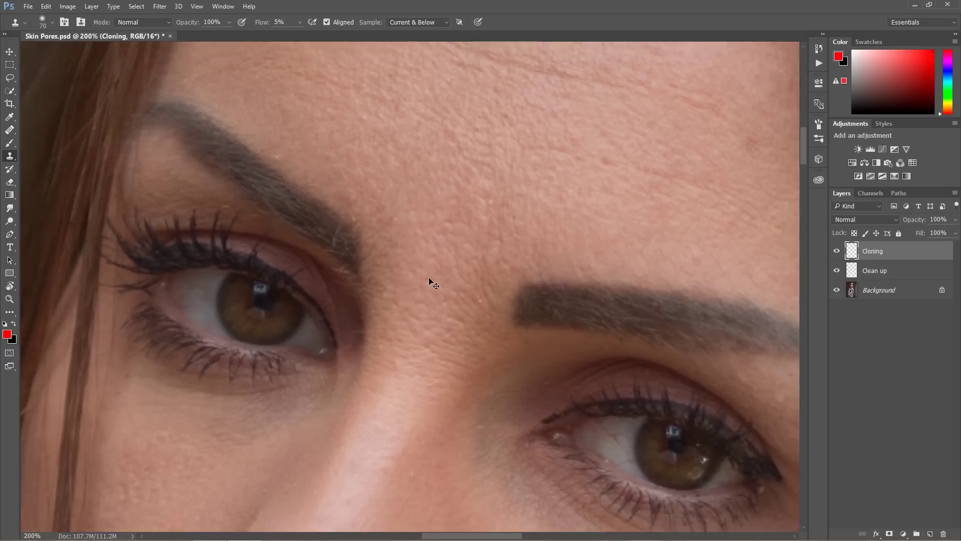
Clone more smooth skin over the pores between the eyebrows and hide the Cloning layer to compare.
{"action": "scroll", "coordinate": [429, 279], "scroll_direction": "down", "scroll_amount": 2}
{"action": "left_click", "coordinate": [476, 258], "text": "alt"}
{"action": "mouse_move", "coordinate": [454, 277]}
{"action": "left_mouse_down"}
{"action": "mouse_move", "coordinate": [444, 298]}
{"action": "mouse_move", "coordinate": [452, 279]}
{"action": "left_mouse_up"}
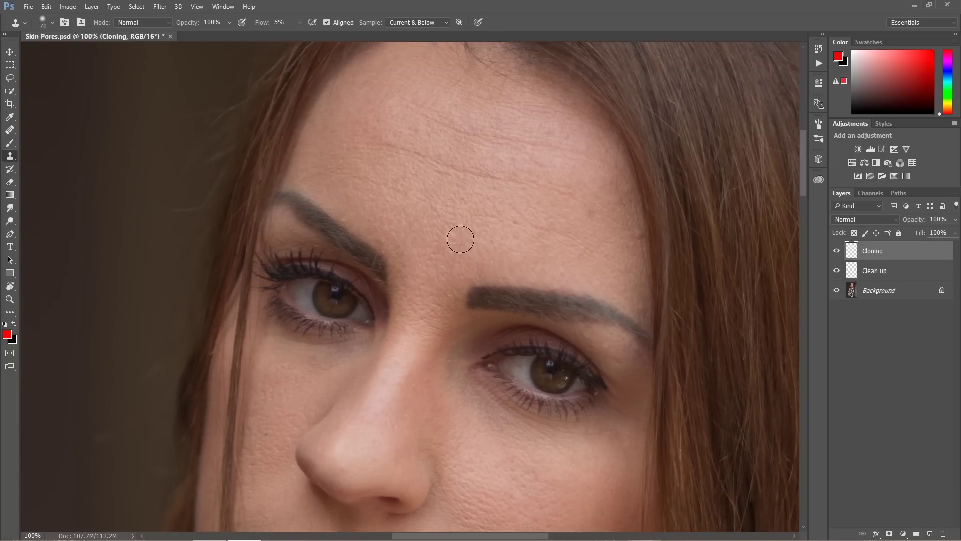
{"action": "left_click", "coordinate": [409, 247], "text": "alt"}
{"action": "scroll", "coordinate": [421, 265], "scroll_direction": "down", "scroll_amount": 3}
{"action": "scroll", "coordinate": [420, 265], "scroll_direction": "left", "scroll_amount": 1}
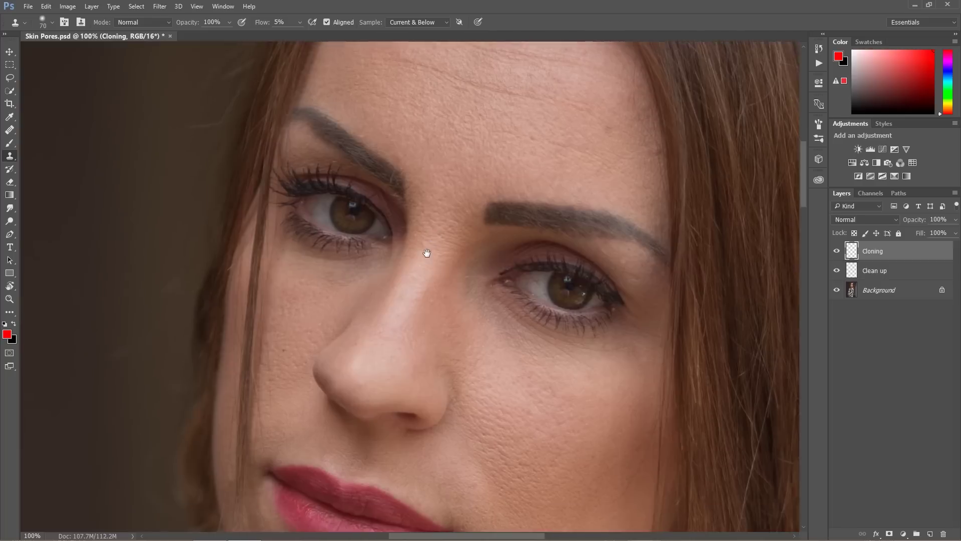
{"action": "key", "text": "ctrl+plus"}
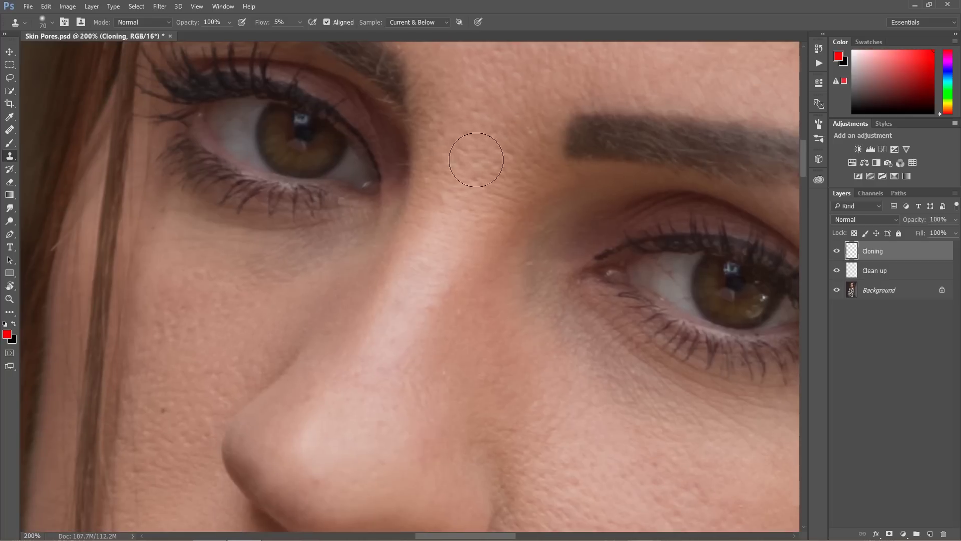
{"action": "key", "text": "ctrl+minus"}
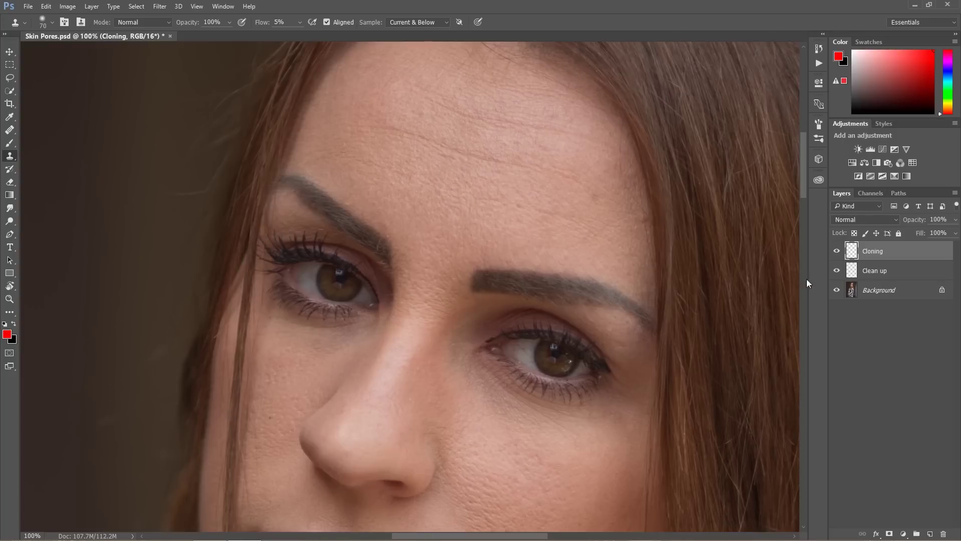
{"action": "left_click", "coordinate": [838, 253]}
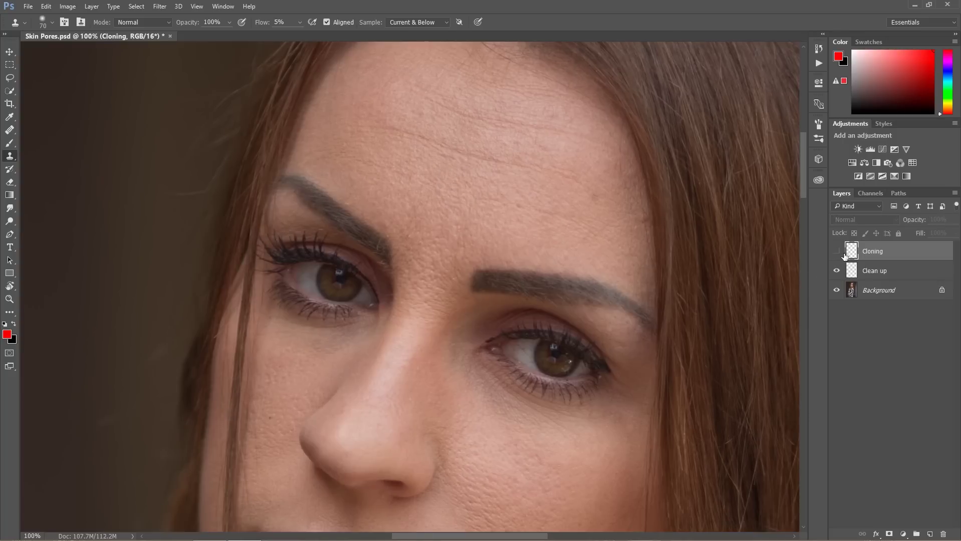
Clone smooth skin beside the inner end of the right-hand eyebrow and across the forehead lines.
{"action": "left_click", "coordinate": [429, 287], "text": "alt"}
{"action": "mouse_move", "coordinate": [431, 272]}
{"action": "left_mouse_down"}
{"action": "mouse_move", "coordinate": [422, 287]}
{"action": "mouse_move", "coordinate": [429, 256]}
{"action": "mouse_move", "coordinate": [444, 247]}
{"action": "mouse_move", "coordinate": [439, 278]}
{"action": "left_mouse_up"}
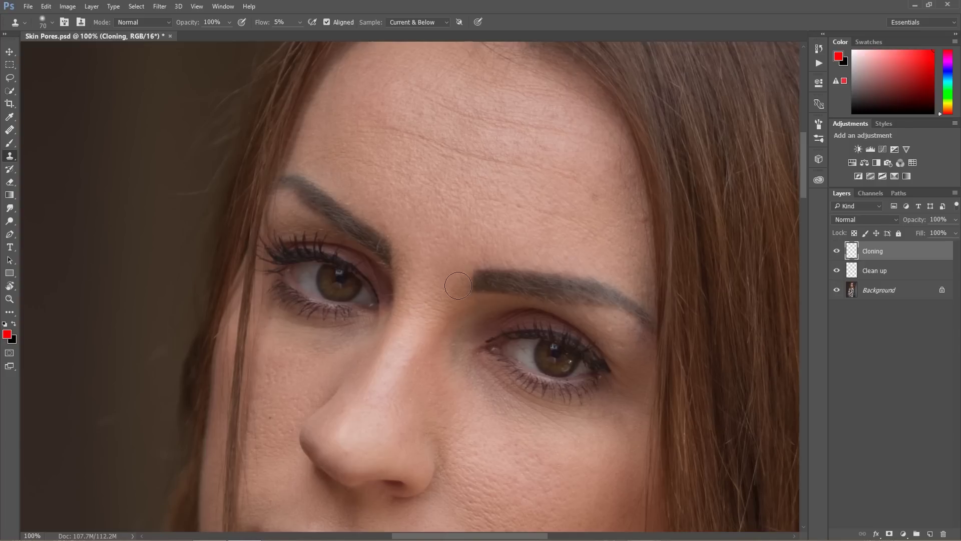
{"action": "left_click", "coordinate": [418, 170], "text": "alt"}
{"action": "mouse_move", "coordinate": [425, 164]}
{"action": "left_mouse_down"}
{"action": "mouse_move", "coordinate": [410, 151]}
{"action": "mouse_move", "coordinate": [471, 175]}
{"action": "mouse_move", "coordinate": [489, 215]}
{"action": "mouse_move", "coordinate": [465, 181]}
{"action": "mouse_move", "coordinate": [537, 210]}
{"action": "mouse_move", "coordinate": [457, 143]}
{"action": "mouse_move", "coordinate": [501, 153]}
{"action": "mouse_move", "coordinate": [389, 125]}
{"action": "mouse_move", "coordinate": [509, 144]}
{"action": "mouse_move", "coordinate": [465, 121]}
{"action": "mouse_move", "coordinate": [540, 122]}
{"action": "left_mouse_up"}
{"action": "key", "text": "alt"}
{"action": "left_click", "coordinate": [545, 164], "text": "alt"}
Clone smoother skin over the large pores on the right-hand cheek beside the nose, resampling for each area.
{"action": "left_click_drag", "start_coordinate": [436, 393], "coordinate": [412, 256]}
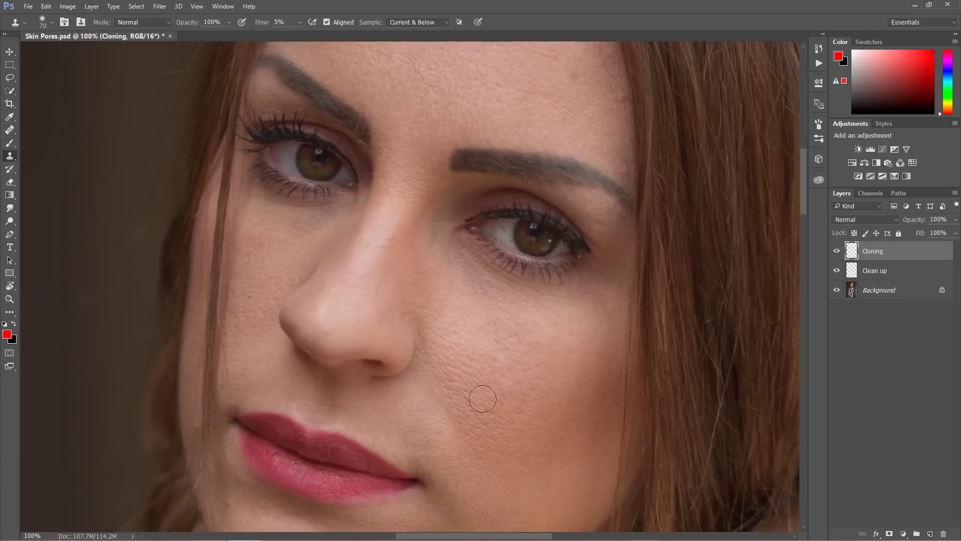
{"action": "left_click_drag", "start_coordinate": [468, 389], "coordinate": [438, 314]}
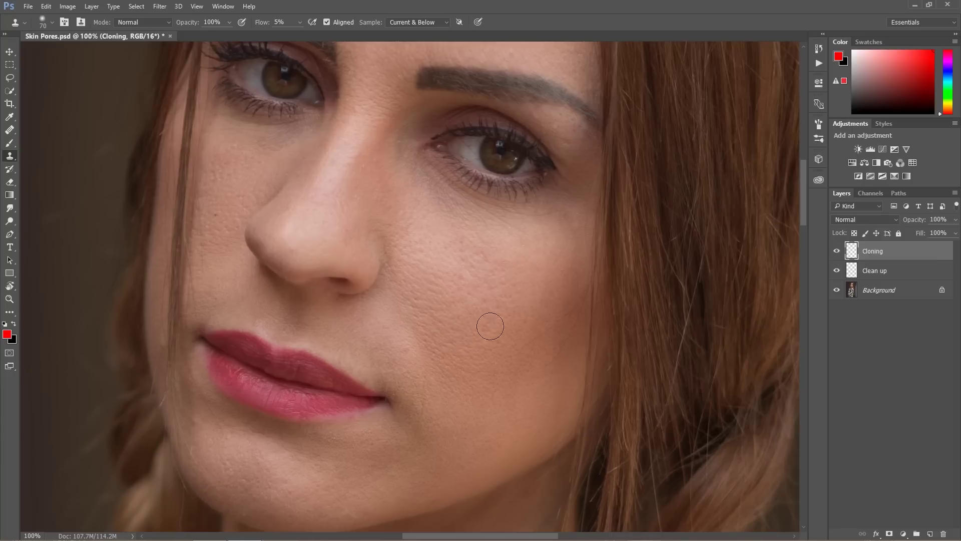
{"action": "left_click", "coordinate": [491, 266], "text": "alt"}
{"action": "left_click", "coordinate": [474, 260], "text": "alt"}
{"action": "mouse_move", "coordinate": [414, 263]}
{"action": "left_mouse_down"}
{"action": "mouse_move", "coordinate": [438, 328]}
{"action": "mouse_move", "coordinate": [489, 387]}
{"action": "mouse_move", "coordinate": [470, 403]}
{"action": "left_mouse_up"}
{"action": "left_click", "coordinate": [450, 354], "text": "alt"}
{"action": "mouse_move", "coordinate": [440, 341]}
{"action": "left_mouse_down"}
{"action": "mouse_move", "coordinate": [456, 366]}
{"action": "mouse_move", "coordinate": [447, 278]}
{"action": "left_mouse_up"}
{"action": "left_click", "coordinate": [529, 318], "text": "alt"}
{"action": "left_click_drag", "start_coordinate": [521, 341], "coordinate": [504, 348]}
Compare the face with the Cloning layer hidden and shown, and examine the result on the whole portrait.
{"action": "key", "text": "space"}
{"action": "left_click_drag", "start_coordinate": [420, 185], "coordinate": [433, 381]}
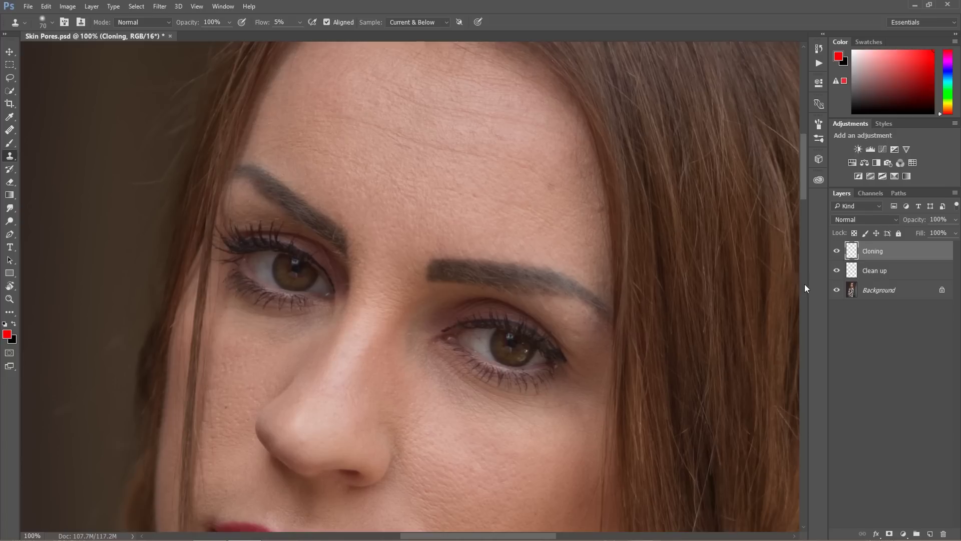
{"action": "left_click", "coordinate": [836, 251]}
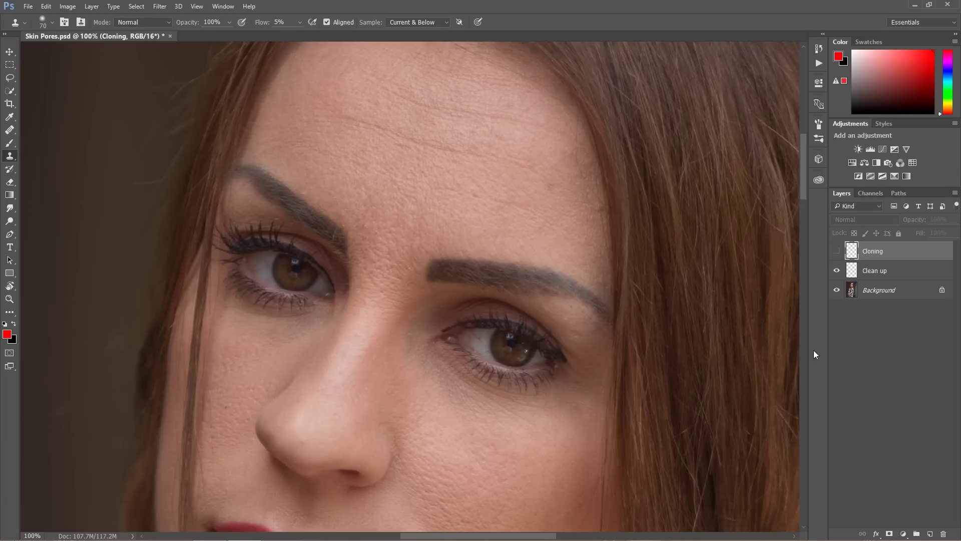
{"action": "left_click", "coordinate": [837, 251]}
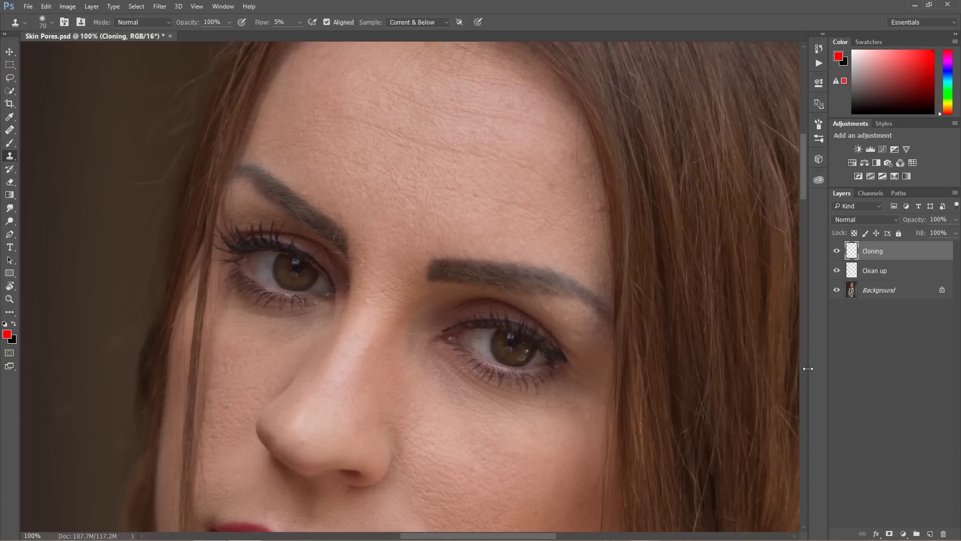
{"action": "key", "text": "ctrl+minus"}
{"action": "key", "text": "ctrl+minus"}
{"action": "key", "text": "ctrl+minus"}
{"action": "key", "text": "ctrl+minus"}
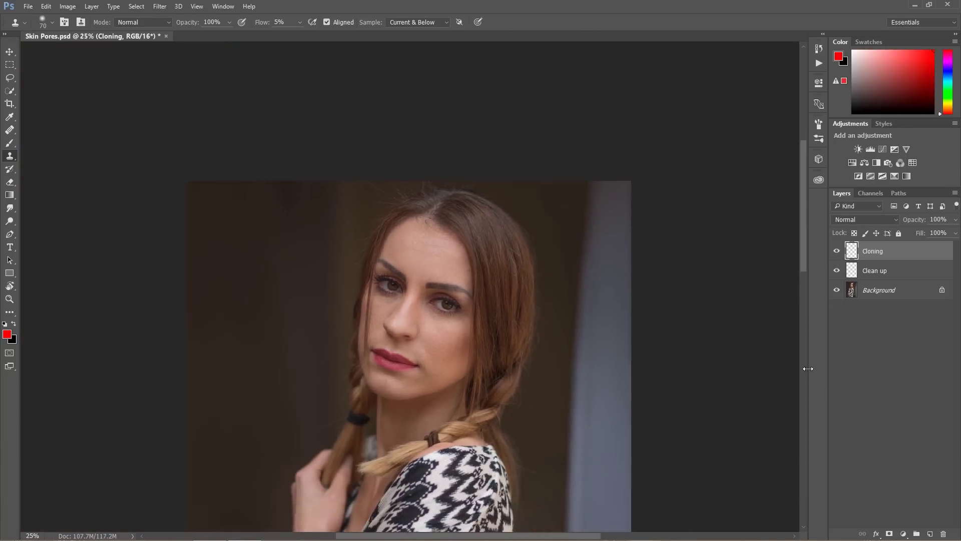
{"action": "key", "text": "ctrl+minus"}
{"action": "key", "text": "ctrl+plus"}
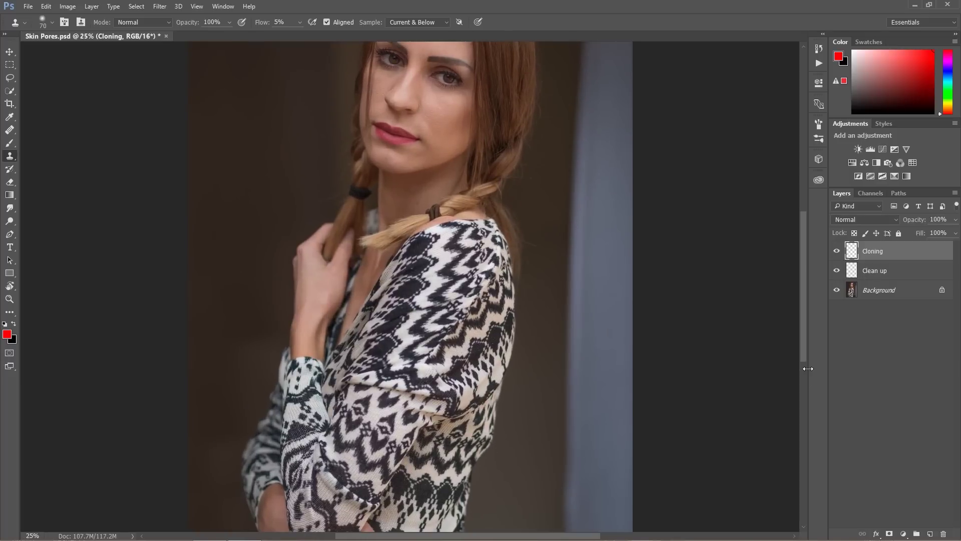
{"action": "key", "text": "ctrl+minus"}
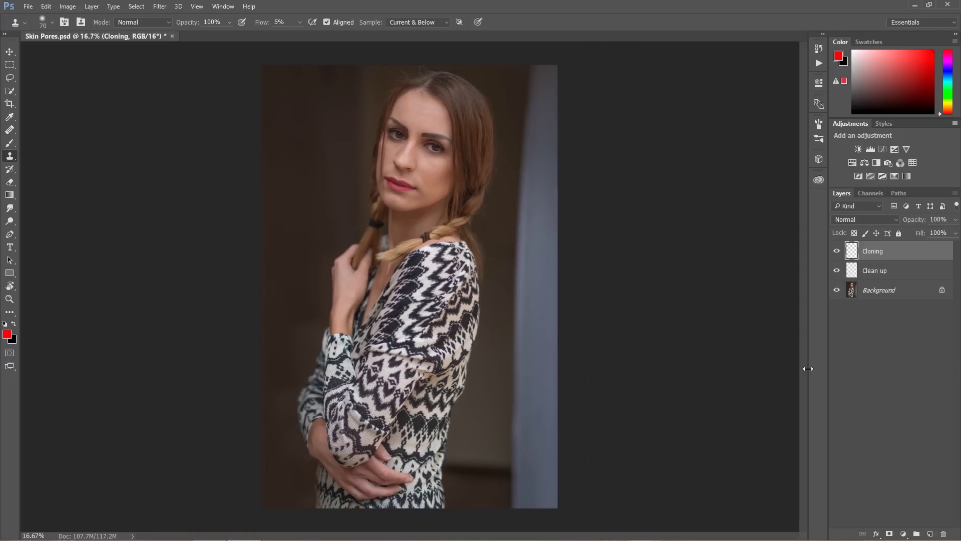